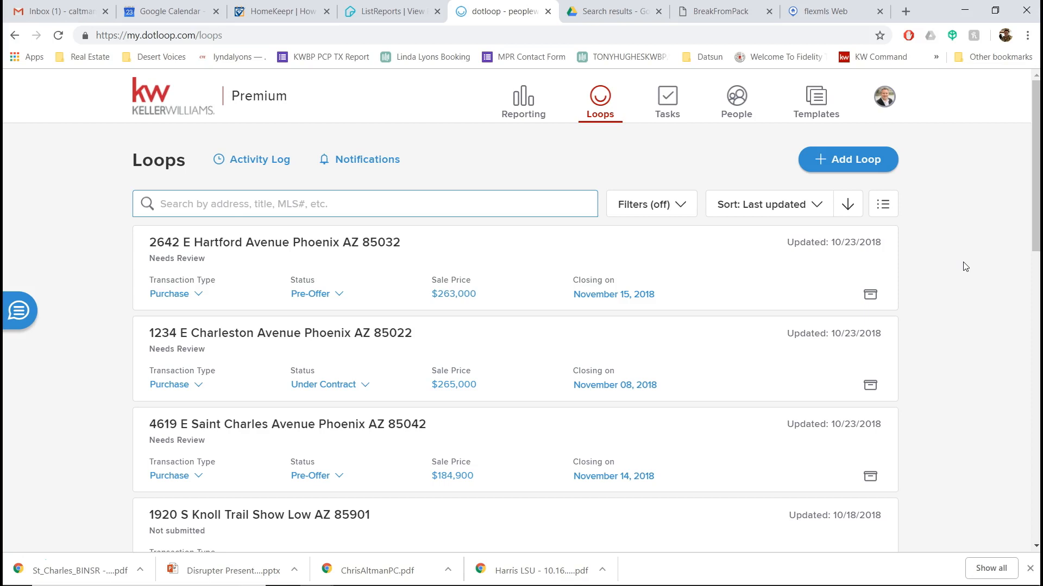
left_click(877, 163)
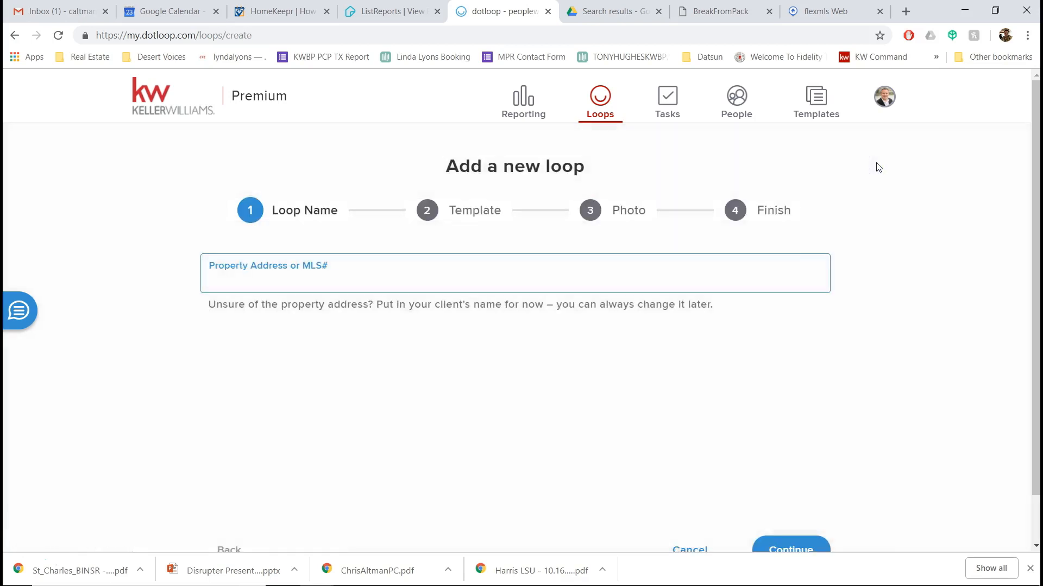
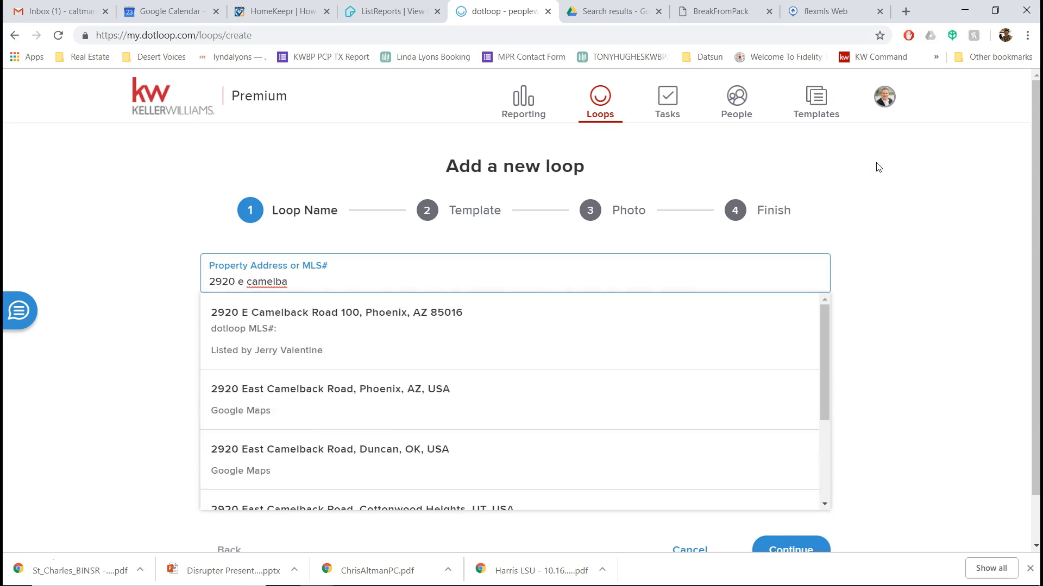
left_click(440, 389)
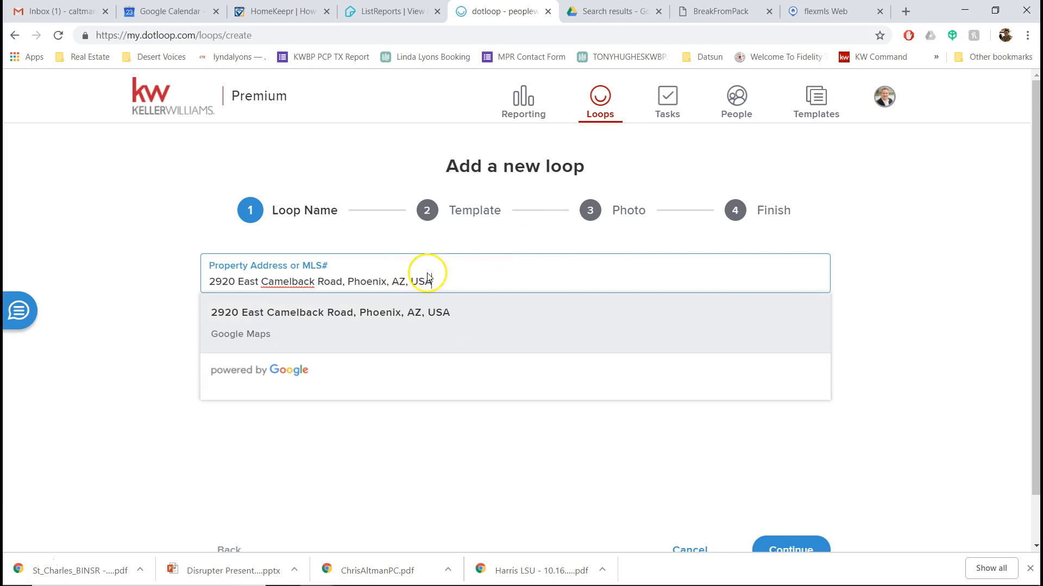
left_click(980, 325)
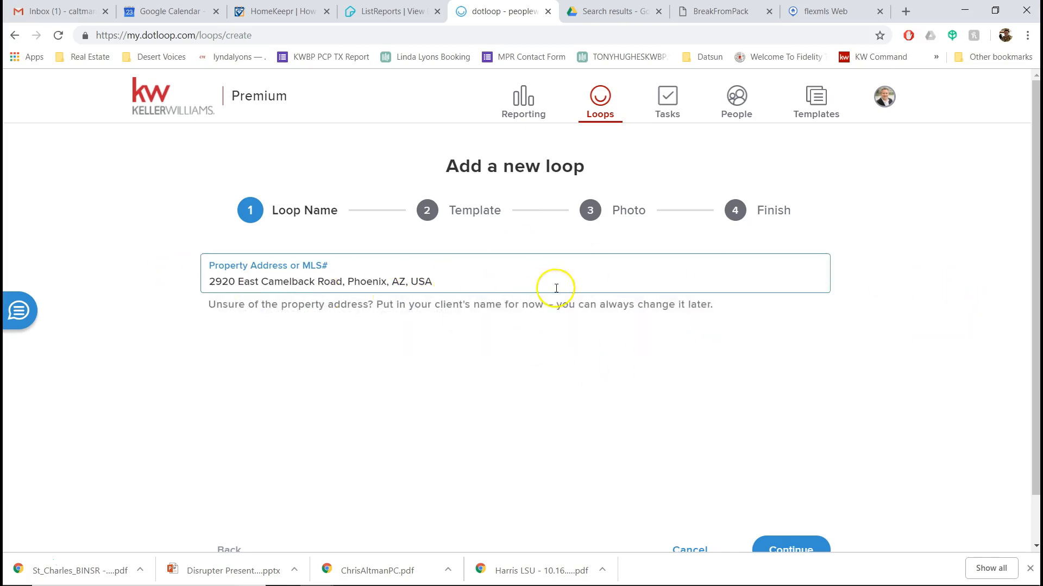
scroll(815, 505, "down", 1)
left_click(788, 499)
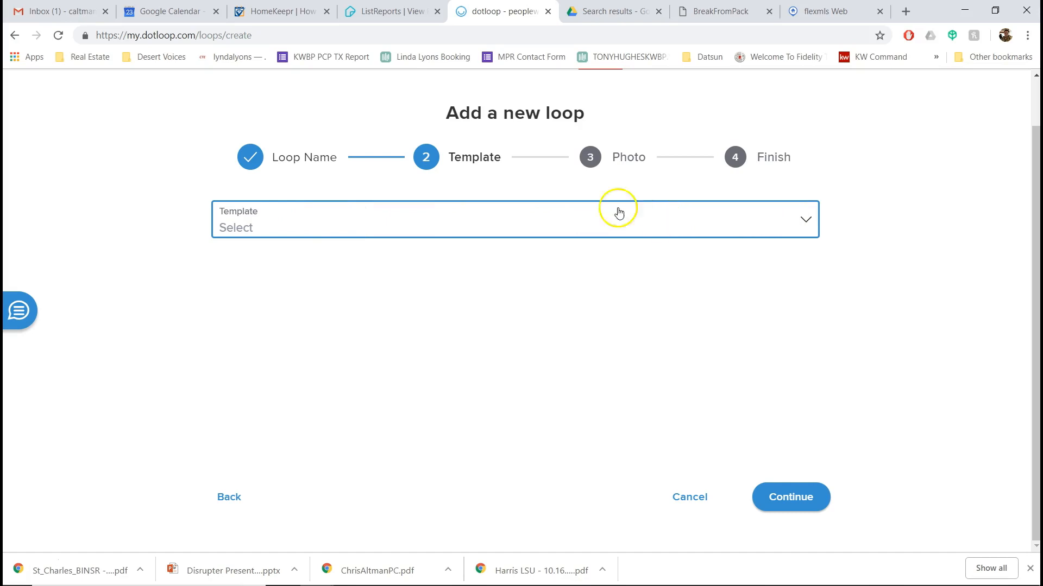
- Browse the template list, including the Buyer and Listing Pre-'78 and Post-'78 options
left_click(472, 215)
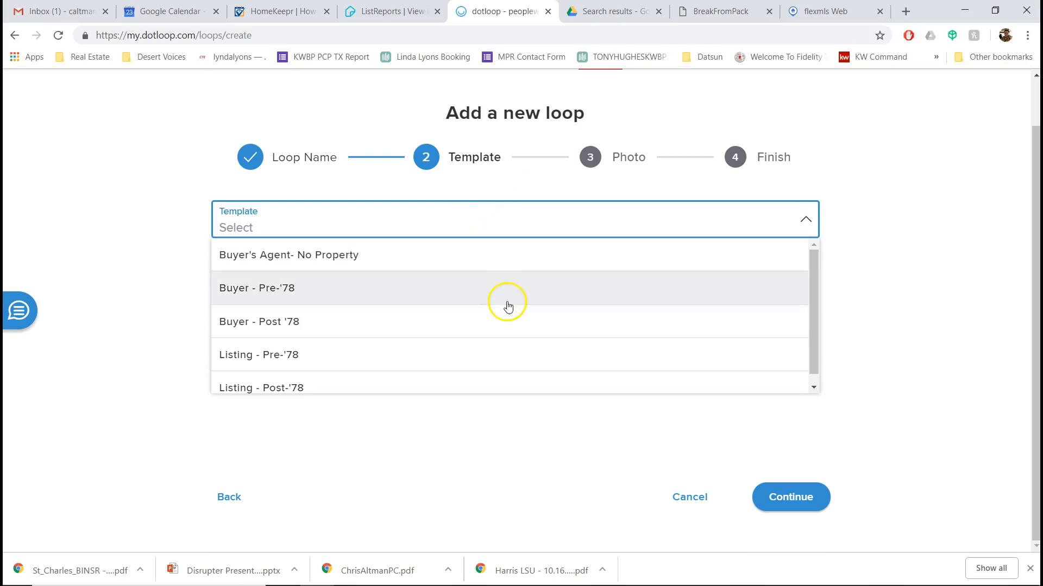
scroll(507, 303, "down", 1)
left_click(815, 311)
left_click_drag(814, 310, 816, 291)
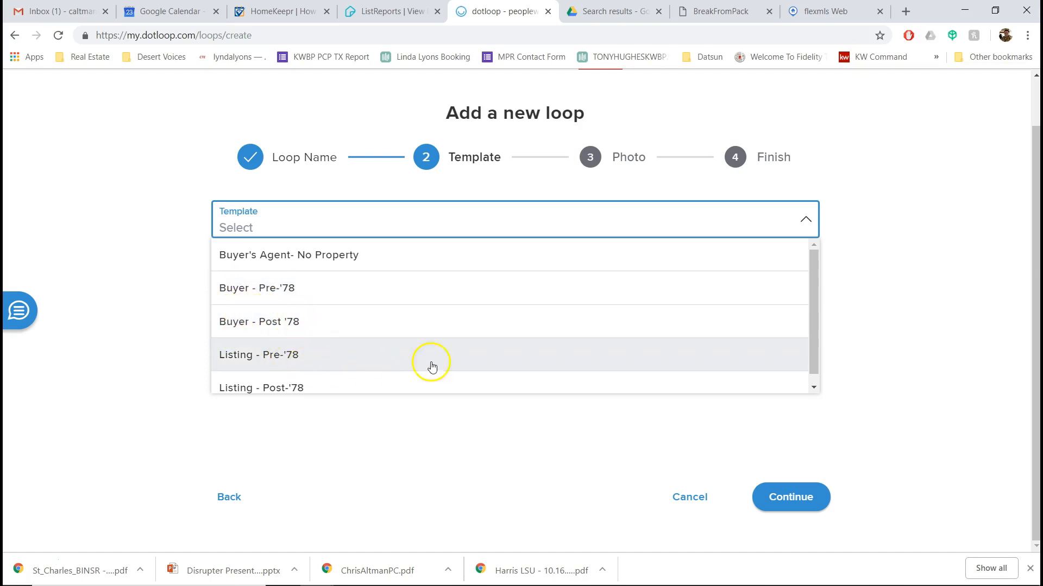
scroll(818, 348, "down", 1)
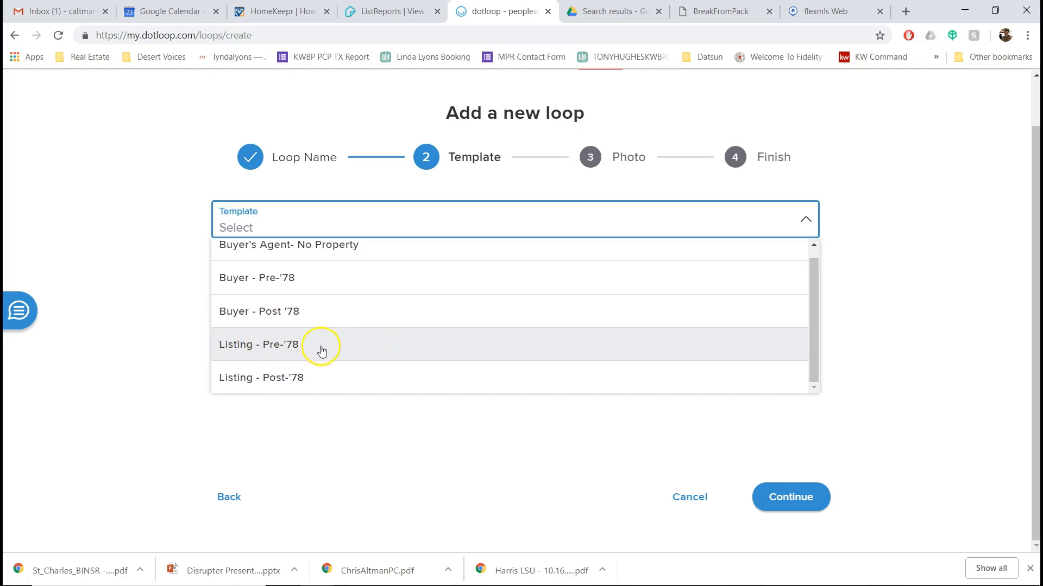
- Apply the Listing - Pre-'78 template and finish the loop without adding a photo
left_click(304, 350)
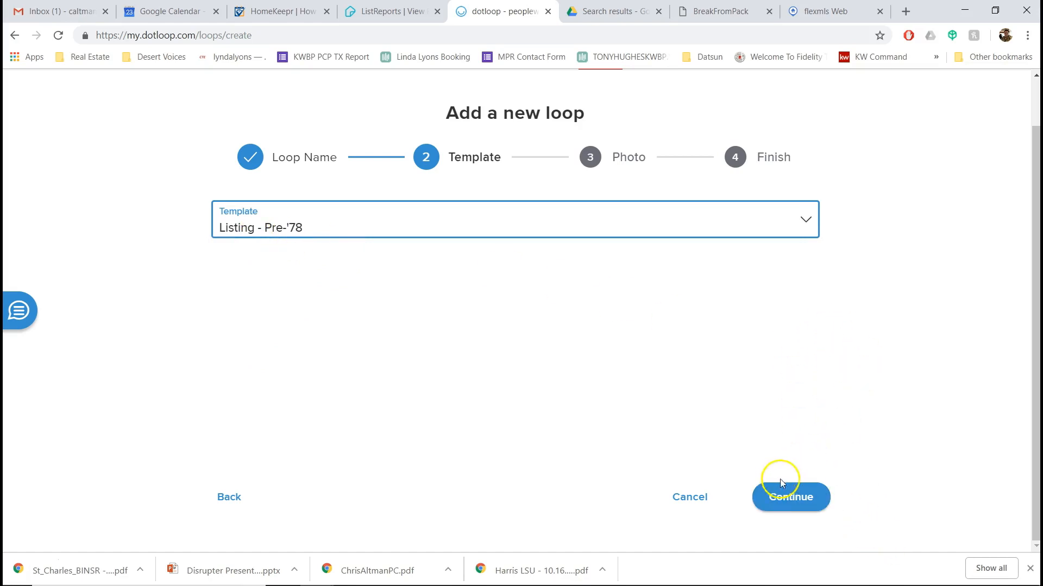
left_click(793, 504)
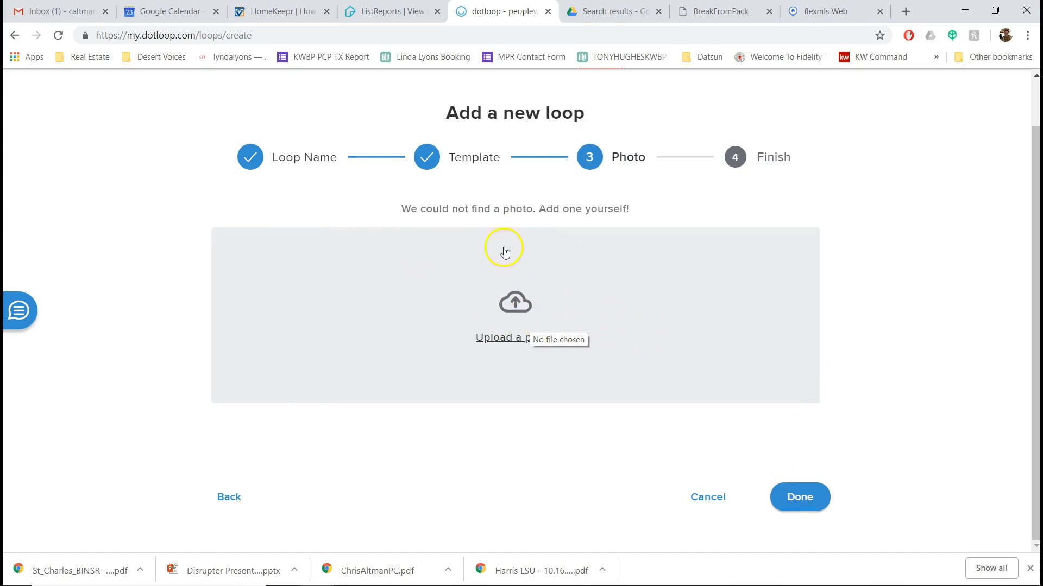
left_click(798, 503)
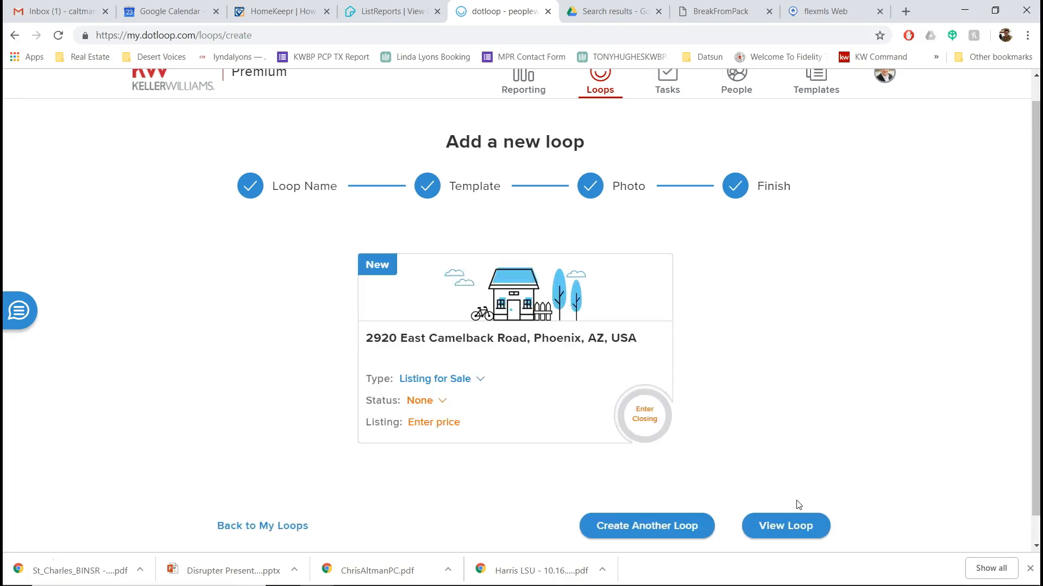
left_click(538, 345)
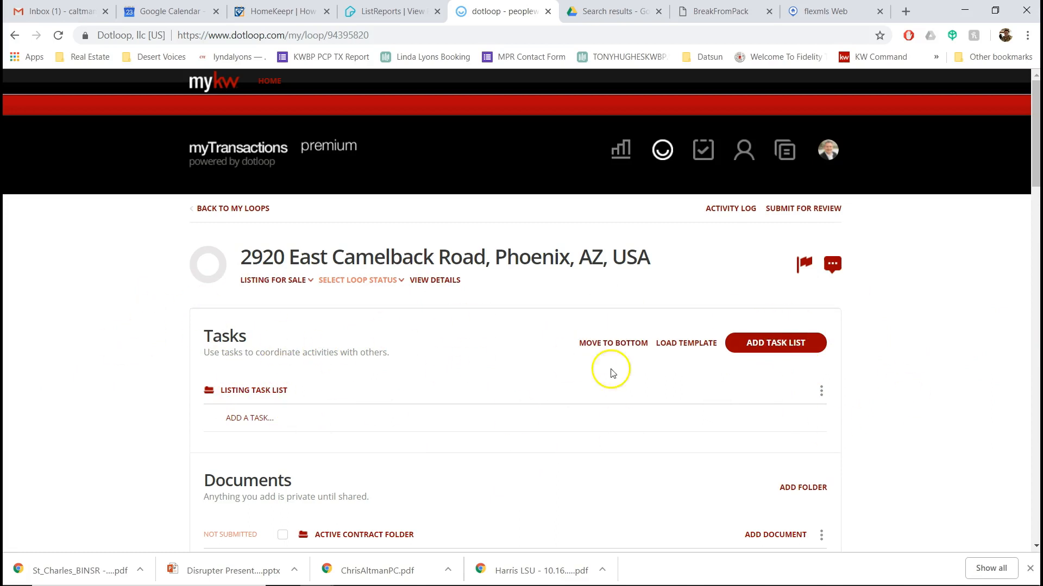
scroll(914, 348, "down", 5)
scroll(916, 349, "down", 1)
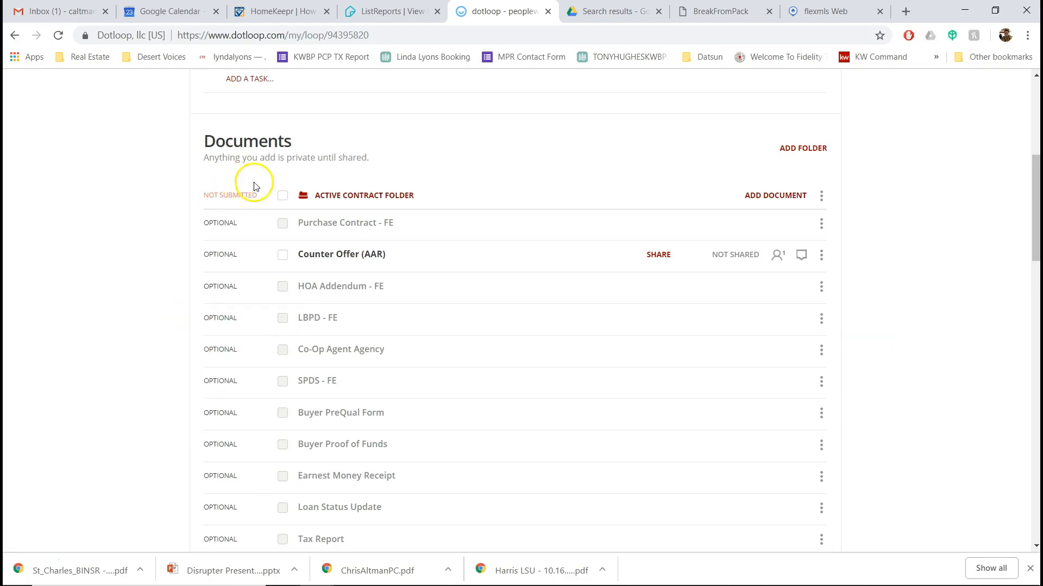
scroll(959, 244, "down", 5)
scroll(959, 249, "down", 11)
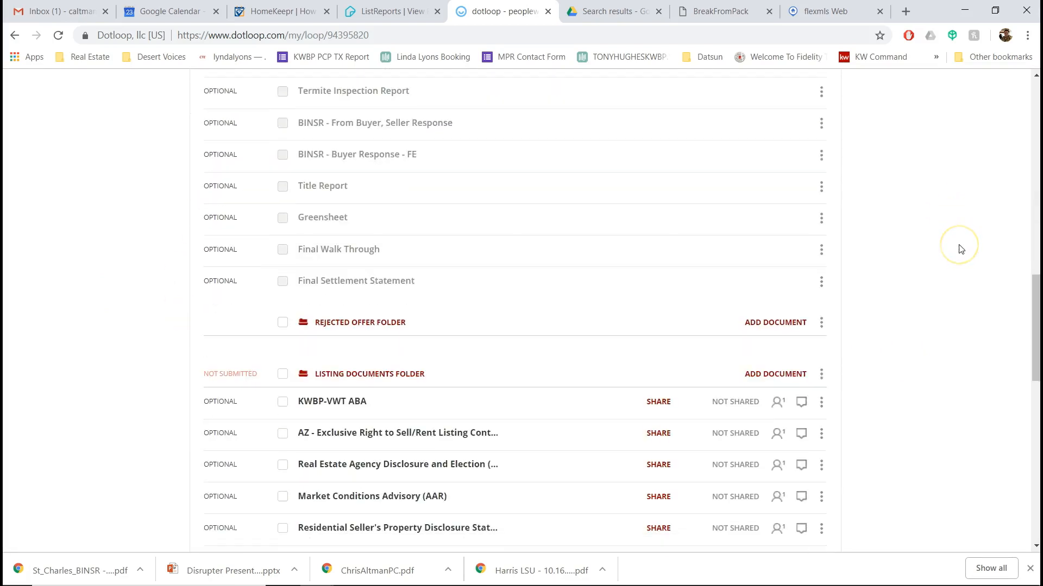
scroll(959, 248, "up", 9)
scroll(958, 248, "up", 10)
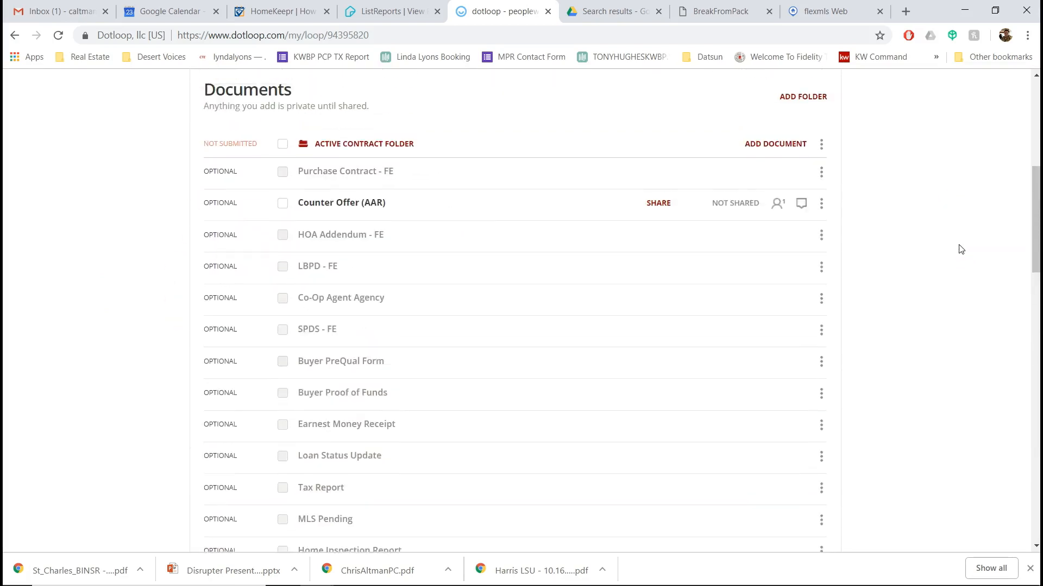
- Collapse Active Contract and Rejected Offer, then expand Listing Documents to show KWBP-VWT ABA through CLUE Insurance Claim History
left_click(363, 333)
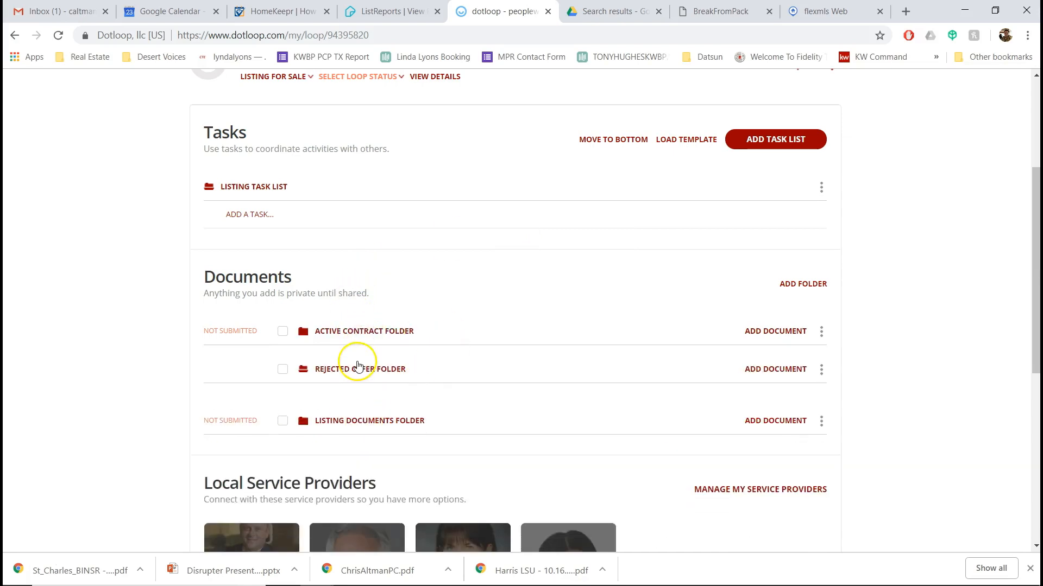
left_click(375, 365)
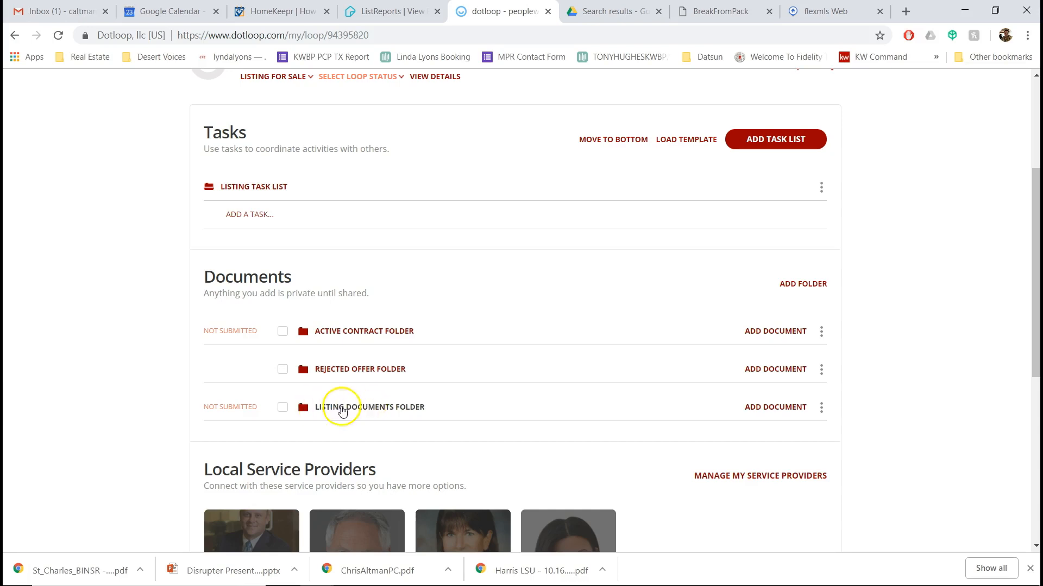
left_click(380, 411)
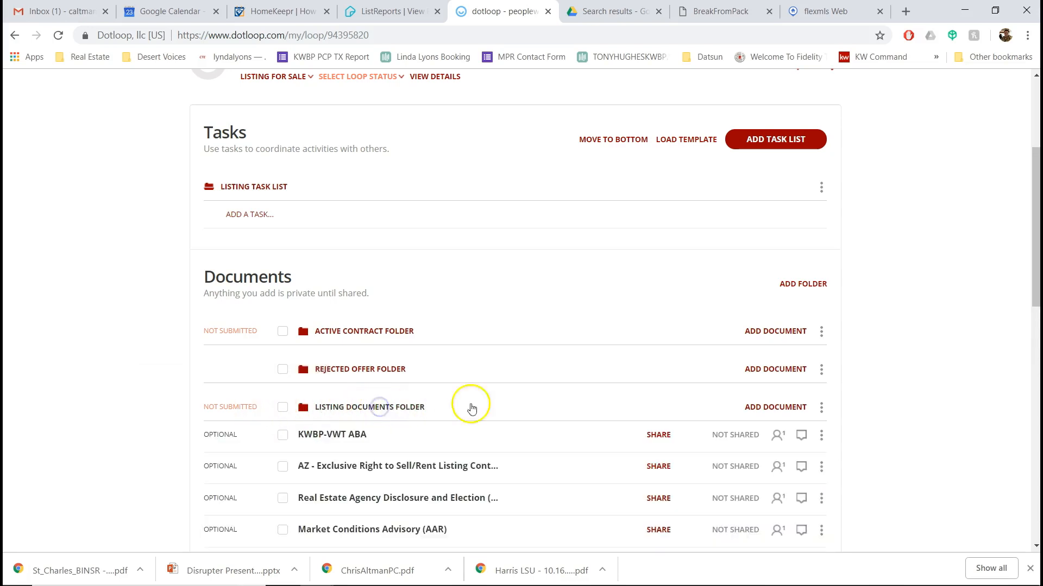
scroll(874, 429, "down", 6)
scroll(874, 429, "up", 1)
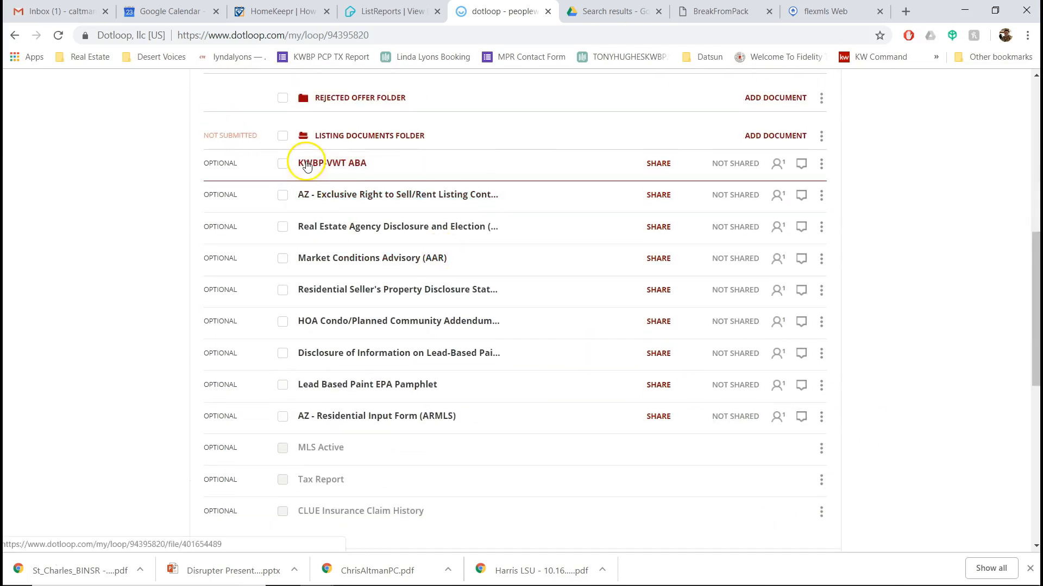
- Move Tax Report up under AZ - Residential Input Form in the Listing Documents Folder
left_click(351, 169)
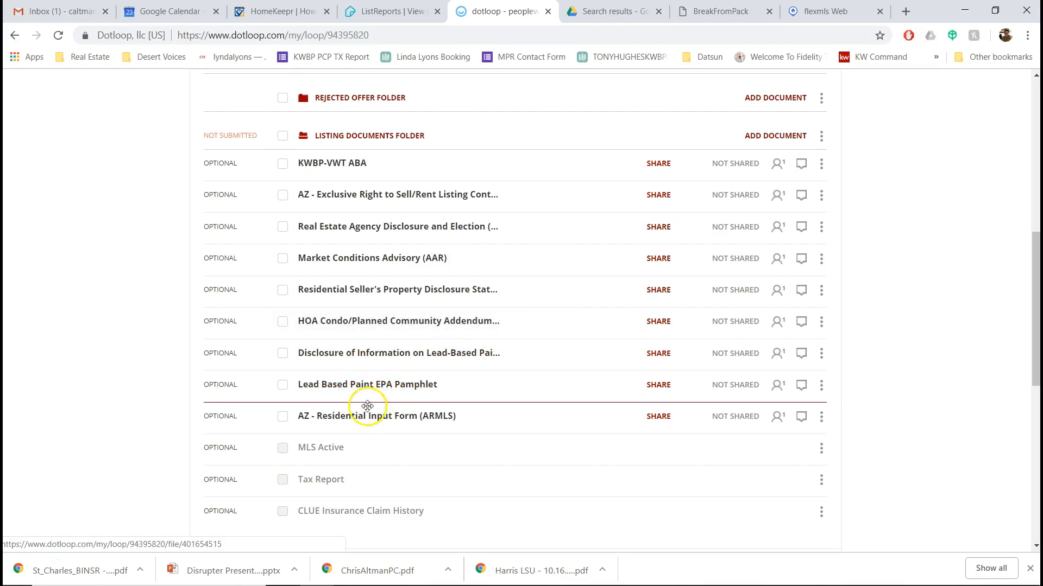
scroll(635, 369, "down", 1)
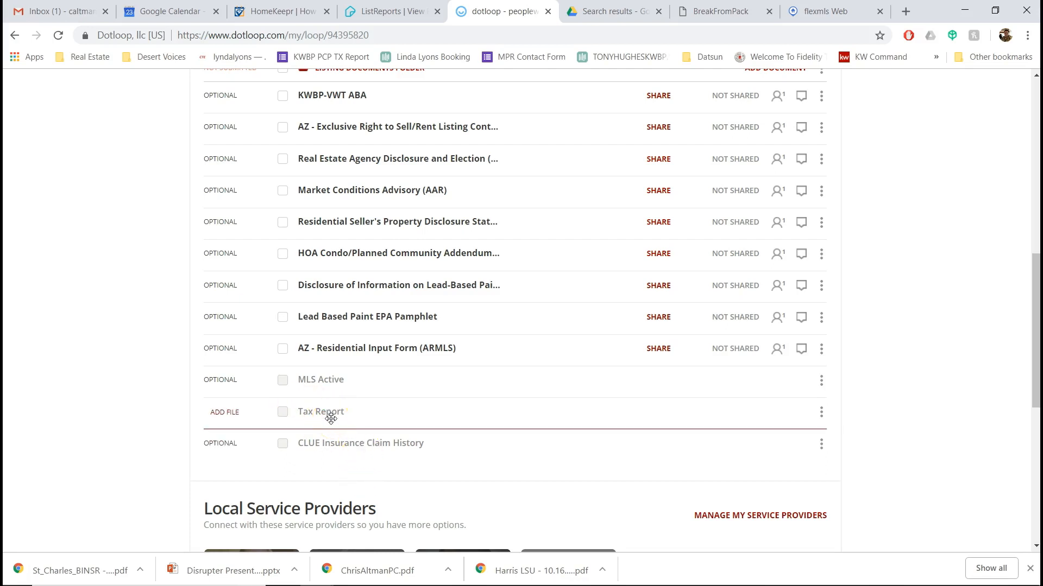
left_click_drag(331, 418, 325, 380)
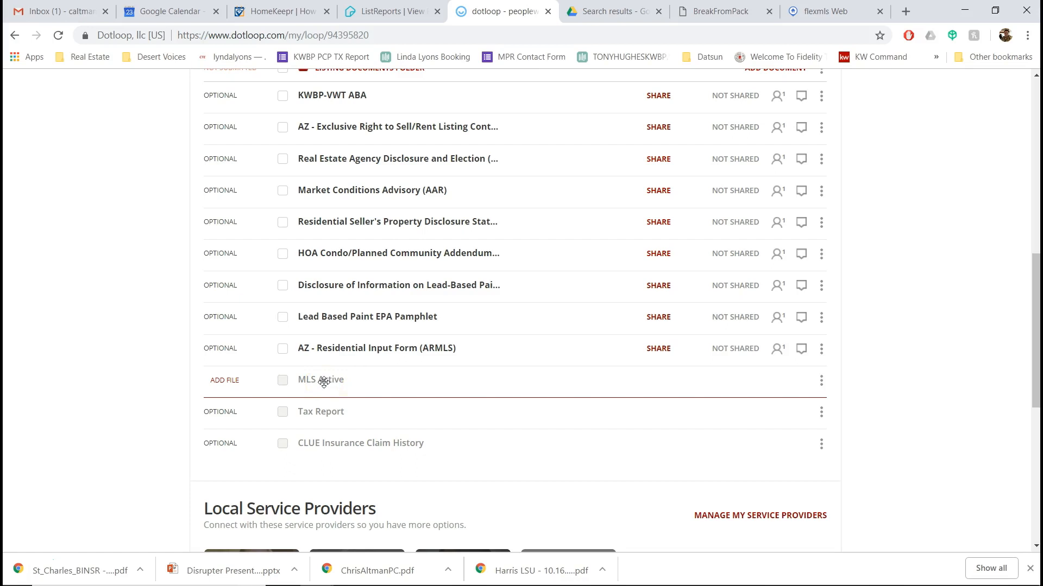
left_click_drag(323, 382, 342, 386)
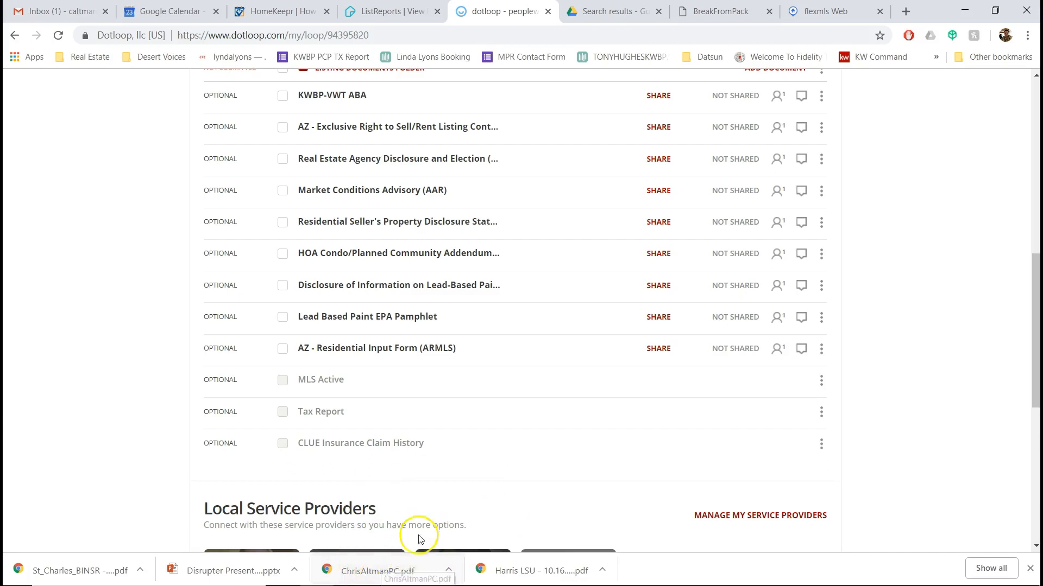
- Attach the downloaded PDF to MLS Active, then try reordering the MLS Active, KWBP-VWT ABA and CLUE rows
left_click_drag(414, 568, 409, 381)
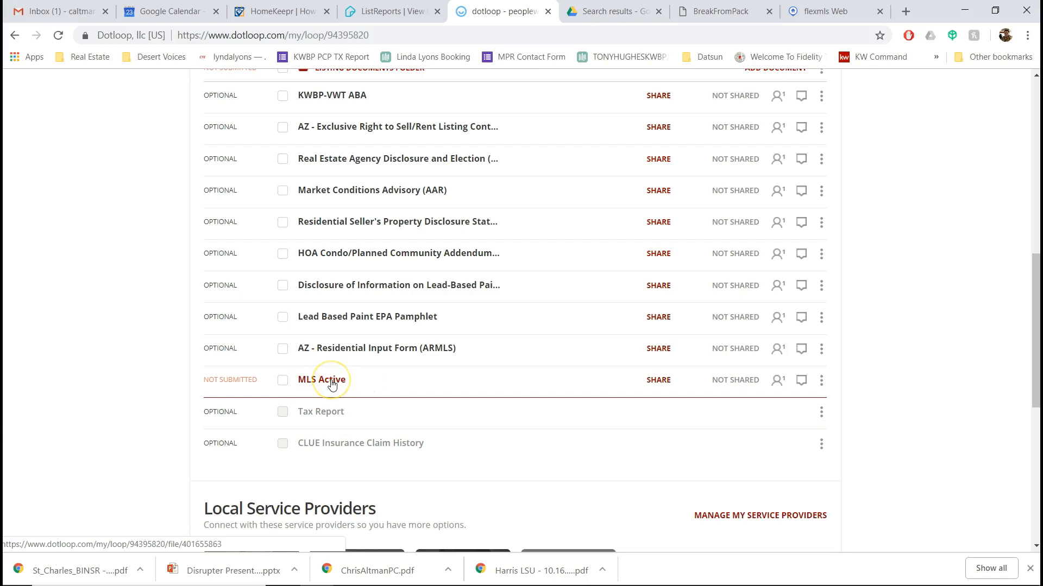
mouse_move(332, 385)
left_mouse_down()
mouse_move(318, 340)
mouse_move(274, 381)
mouse_move(340, 401)
mouse_move(349, 172)
mouse_move(361, 161)
mouse_move(366, 403)
mouse_move(373, 360)
mouse_move(426, 380)
mouse_move(442, 226)
mouse_move(472, 169)
mouse_move(465, 326)
left_mouse_up()
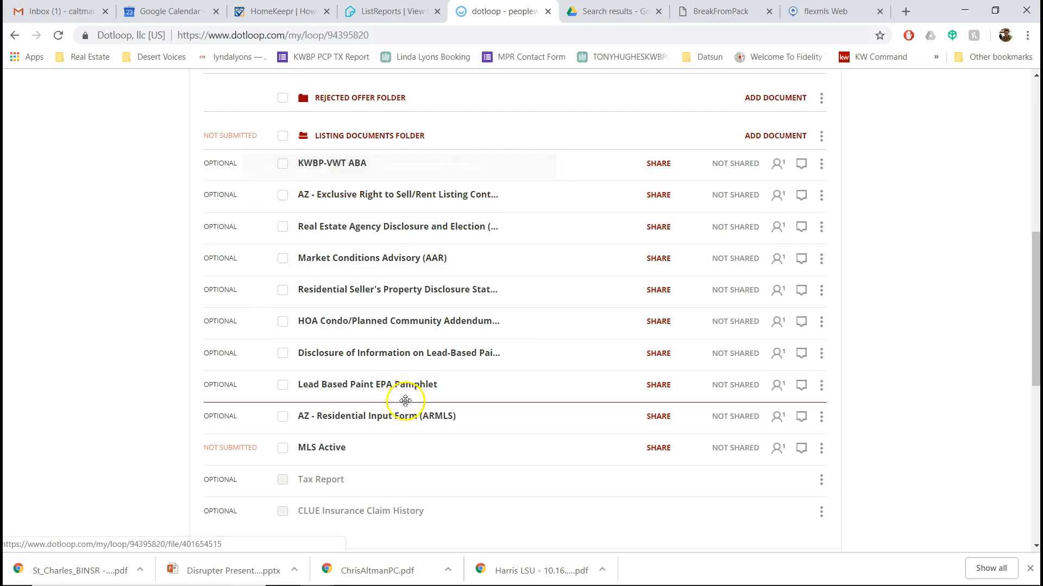
left_click_drag(415, 274, 333, 197)
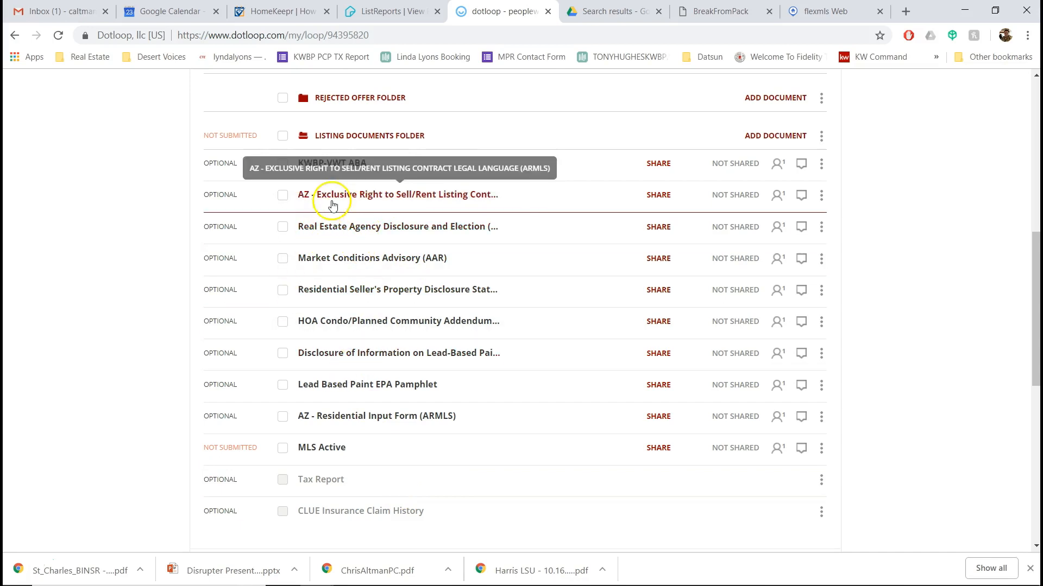
left_click_drag(378, 164, 378, 317)
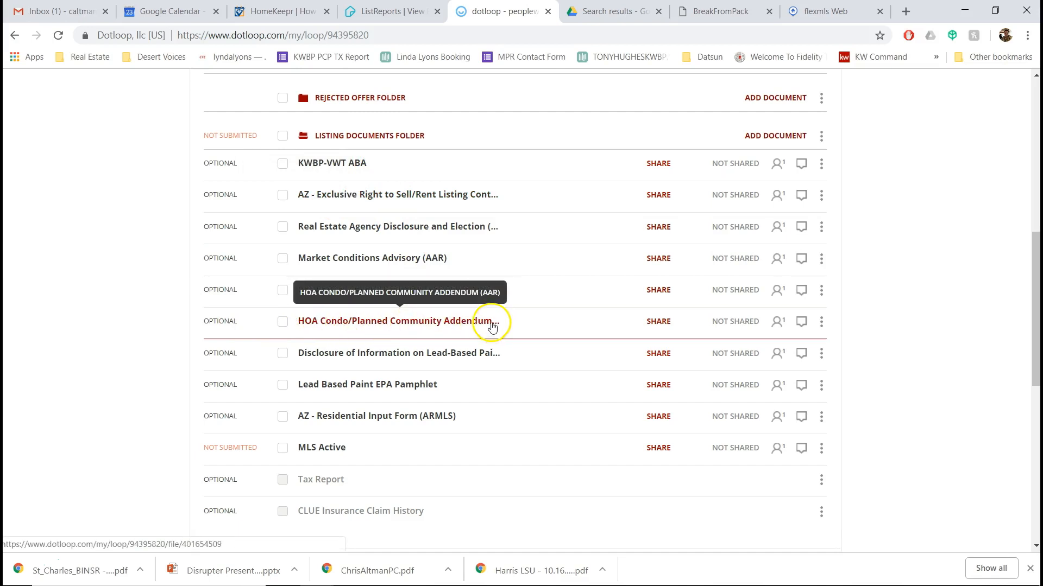
scroll(431, 282, "down", 3)
left_click_drag(351, 398, 434, 434)
scroll(542, 315, "up", 1)
scroll(582, 389, "up", 1)
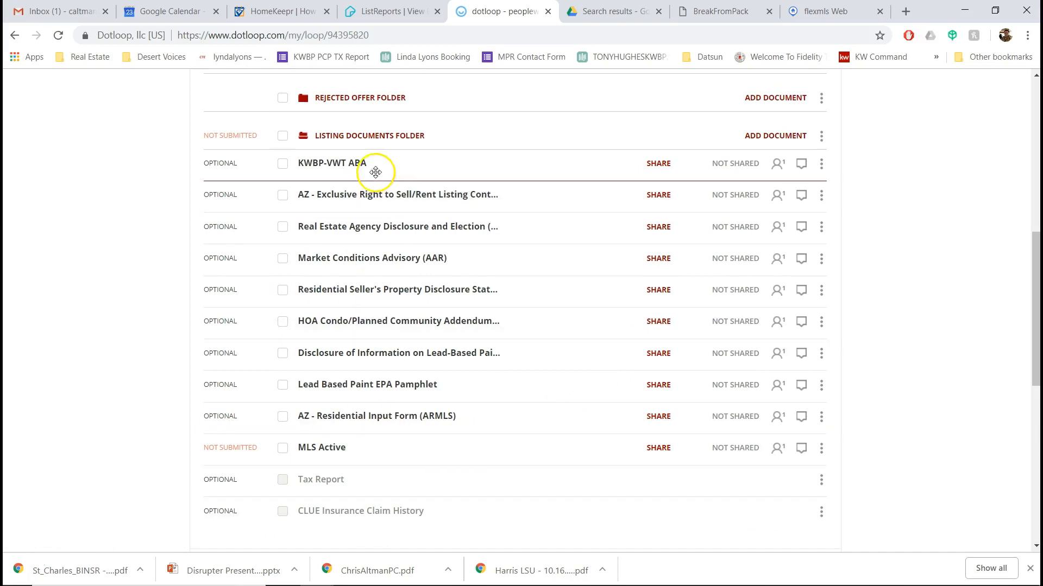
- Collapse the Listing Documents Folder, then expand and re-collapse the Rejected Offer Folder
left_click(399, 139)
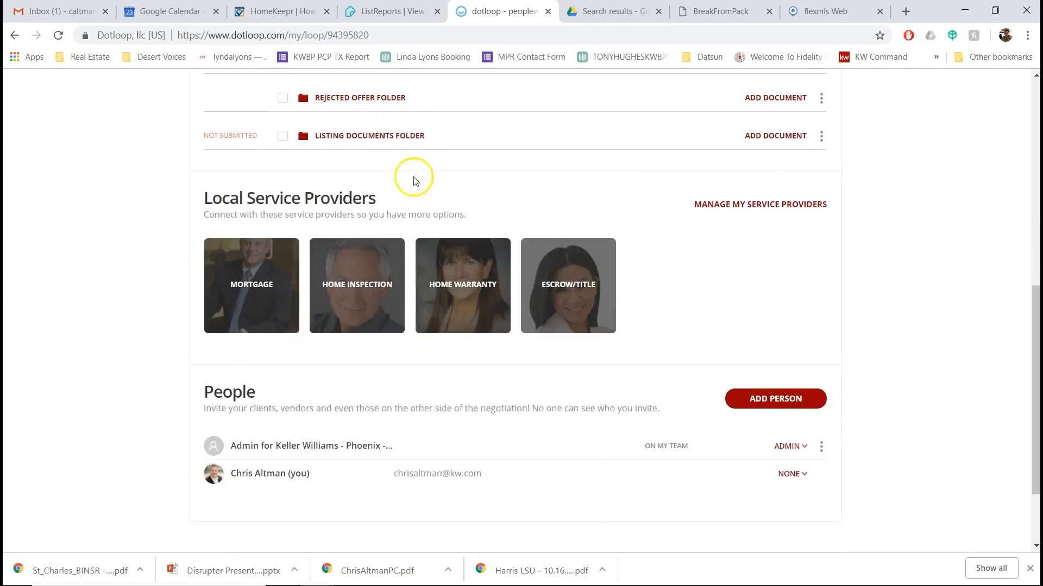
scroll(369, 233, "up", 1)
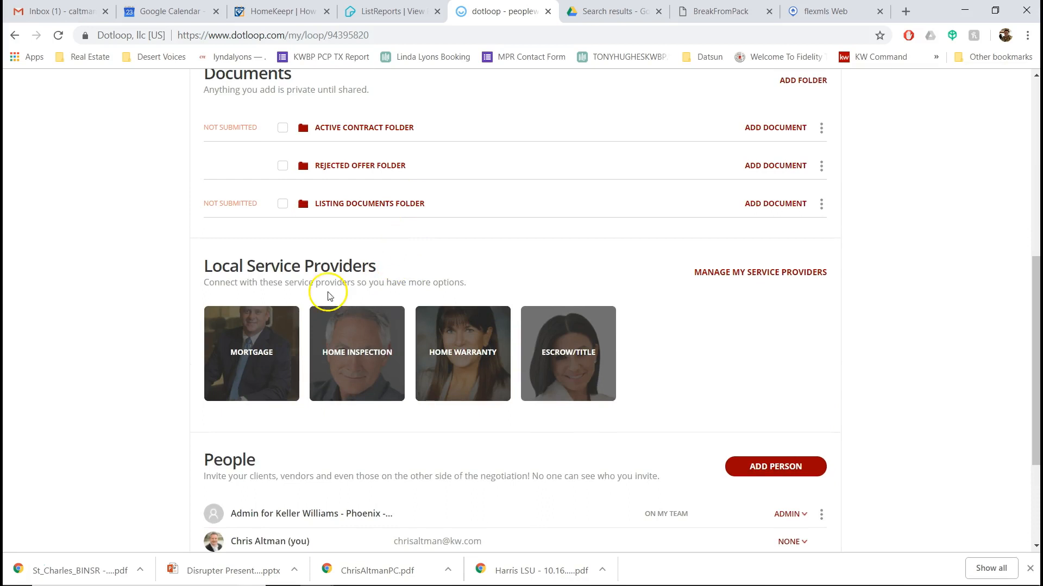
left_click(397, 166)
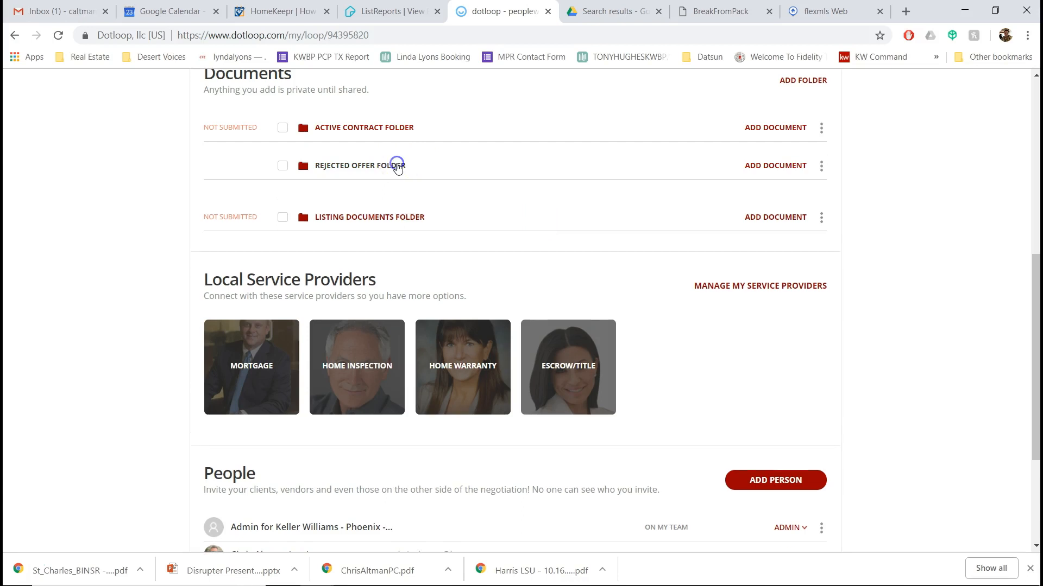
left_click(373, 166)
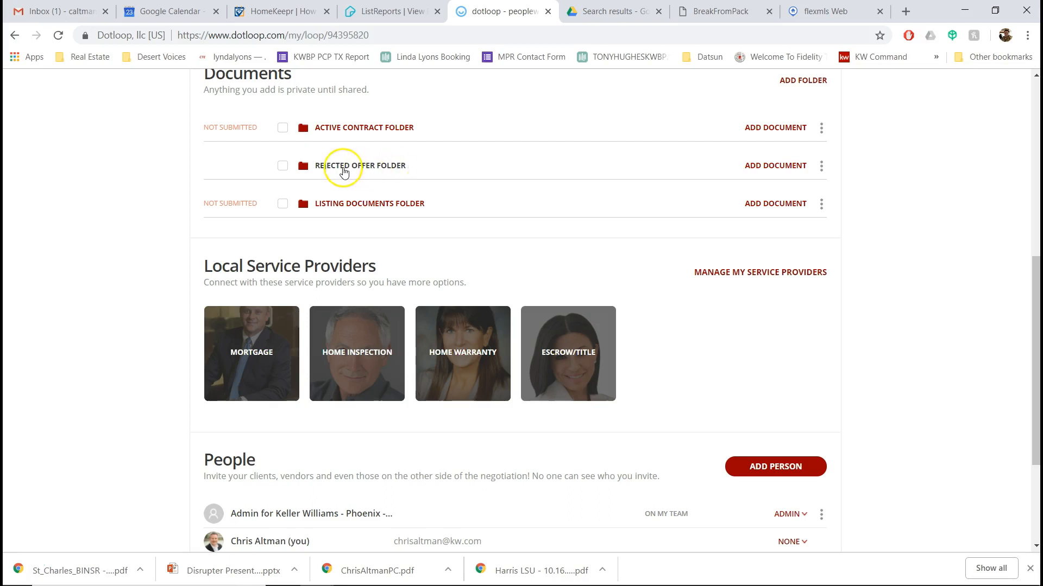
- Expand the Active Contract Folder and move Counter Offer (AAR) further down its forms list
left_click(402, 134)
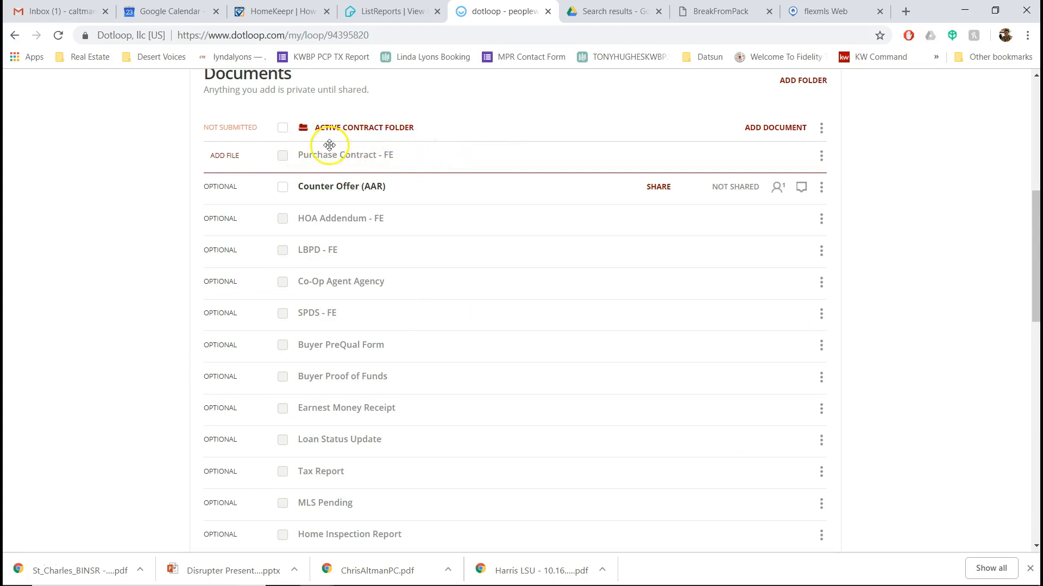
left_click_drag(368, 157, 237, 161)
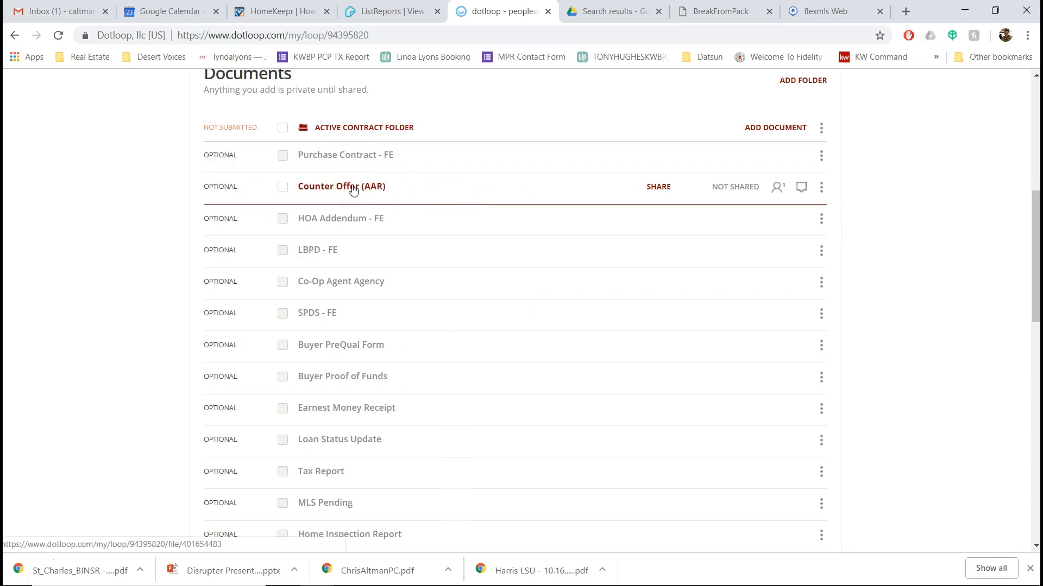
left_click_drag(353, 189, 327, 223)
scroll(349, 293, "down", 4)
scroll(372, 302, "up", 6)
scroll(379, 295, "down", 3)
scroll(370, 295, "up", 3)
scroll(356, 294, "down", 9)
scroll(373, 344, "up", 8)
scroll(338, 296, "down", 1)
scroll(337, 288, "down", 1)
scroll(379, 272, "down", 1)
scroll(334, 263, "down", 1)
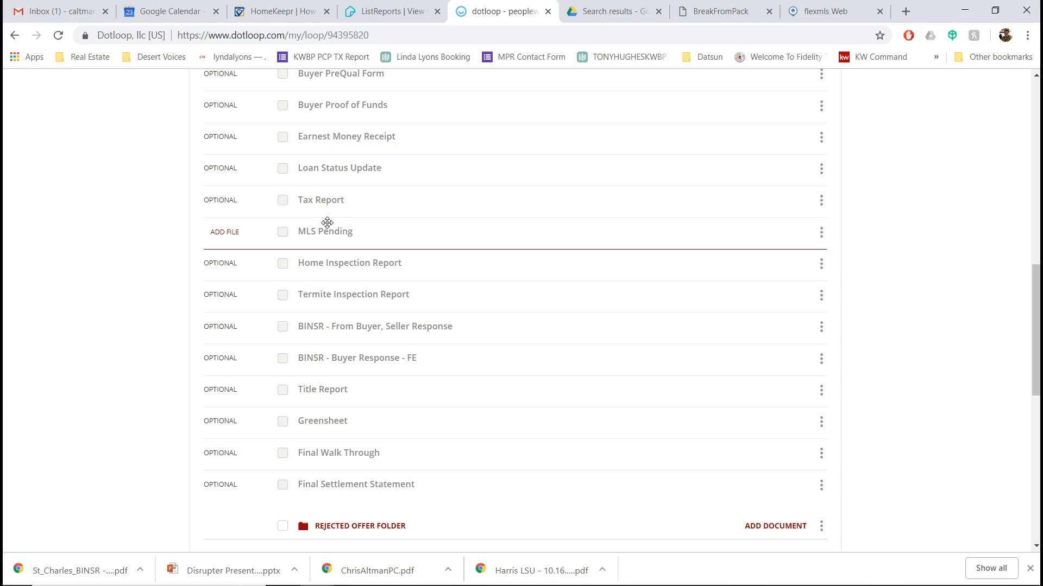
left_click_drag(326, 223, 412, 429)
scroll(393, 239, "down", 1)
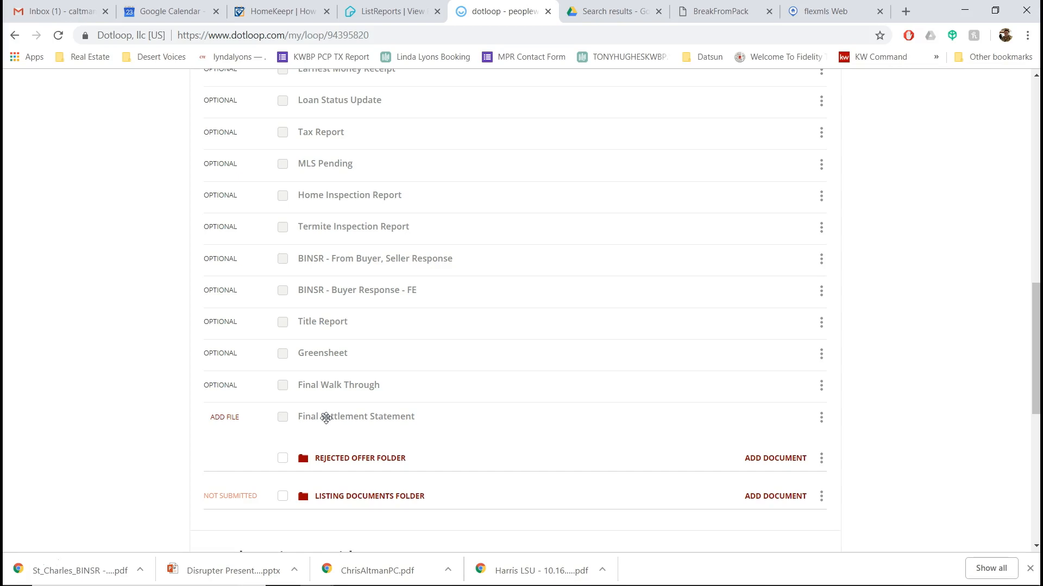
left_click_drag(326, 418, 304, 426)
scroll(400, 414, "up", 1)
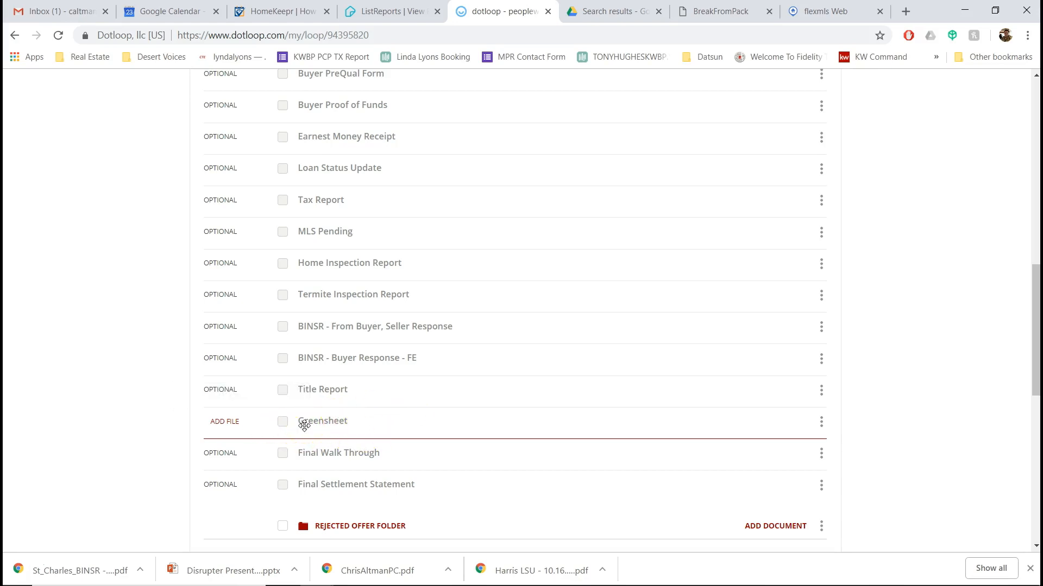
left_click_drag(304, 425, 542, 533)
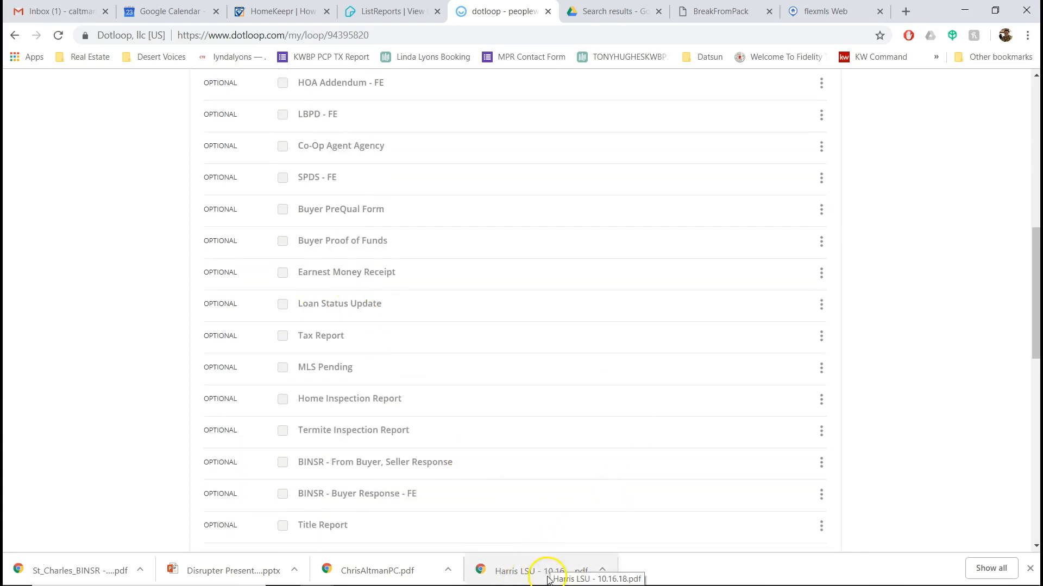
- Drop the downloaded LSU PDF onto Loan Status Update in the Active Contract Folder, then rearrange rows
left_click_drag(519, 574, 363, 304)
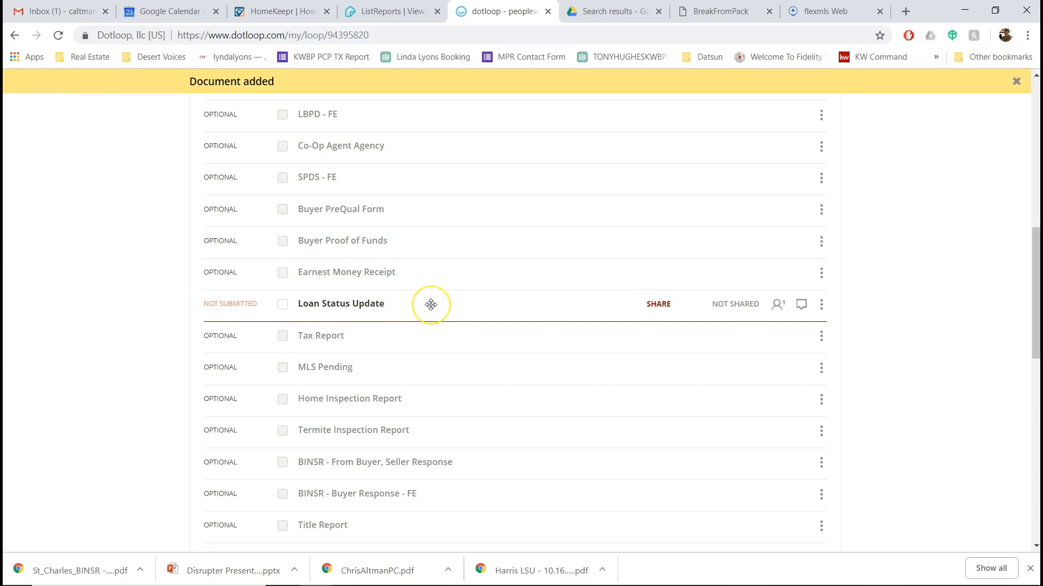
mouse_move(431, 305)
left_mouse_down()
mouse_move(522, 345)
mouse_move(509, 384)
left_mouse_up()
scroll(509, 384, "up", 3)
scroll(509, 384, "up", 5)
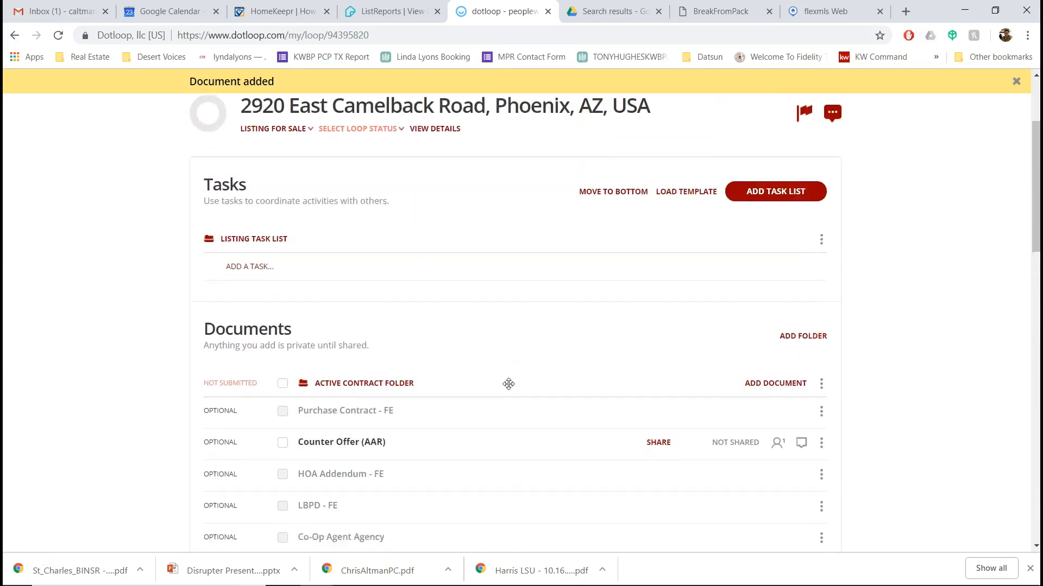
scroll(509, 383, "down", 8)
scroll(509, 384, "up", 2)
scroll(508, 384, "up", 7)
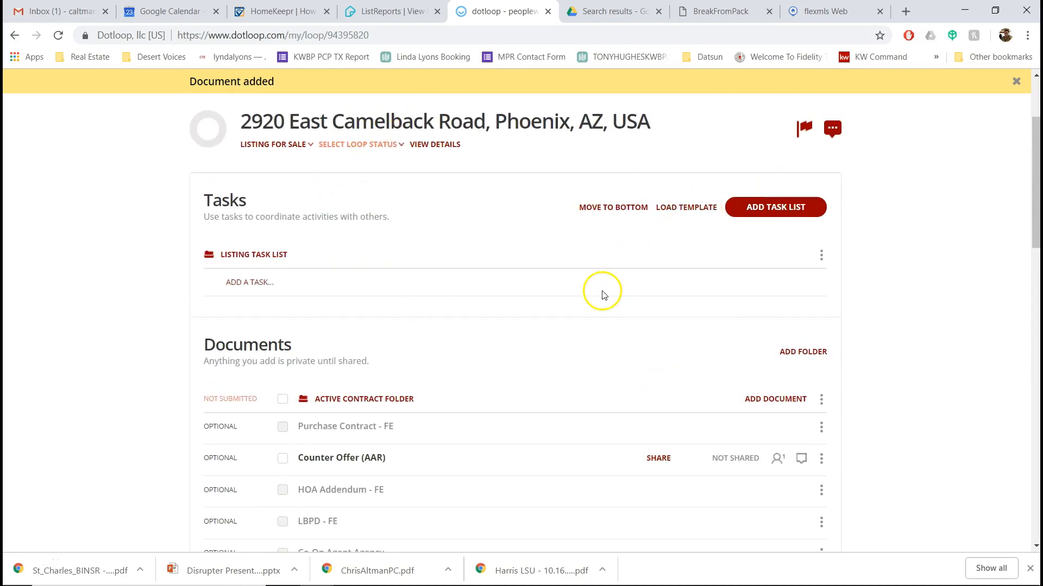
scroll(410, 423, "down", 9)
left_click_drag(482, 423, 411, 406)
scroll(379, 407, "down", 8)
scroll(411, 406, "up", 8)
scroll(411, 406, "up", 6)
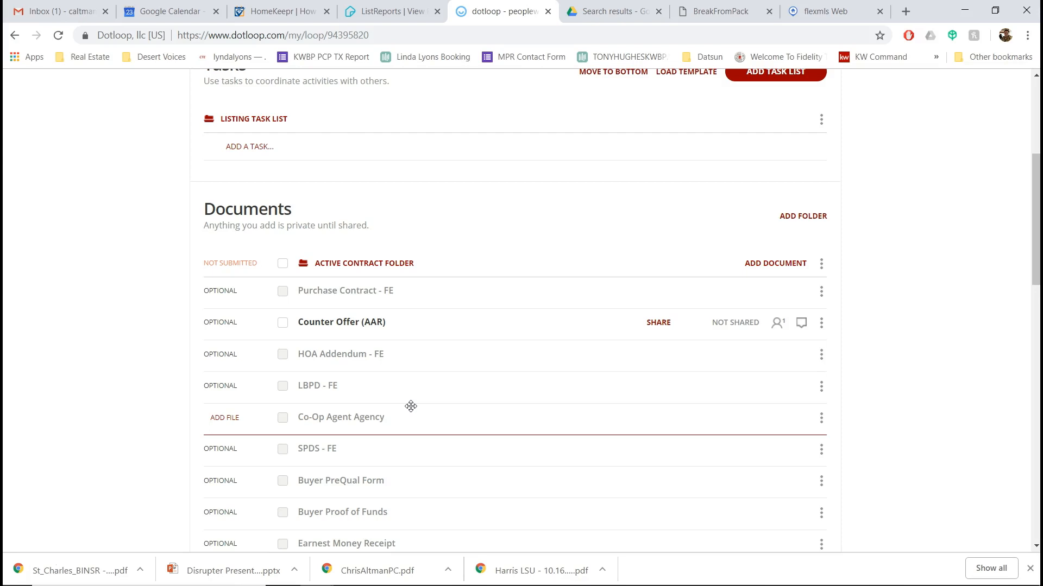
left_click_drag(410, 406, 434, 346)
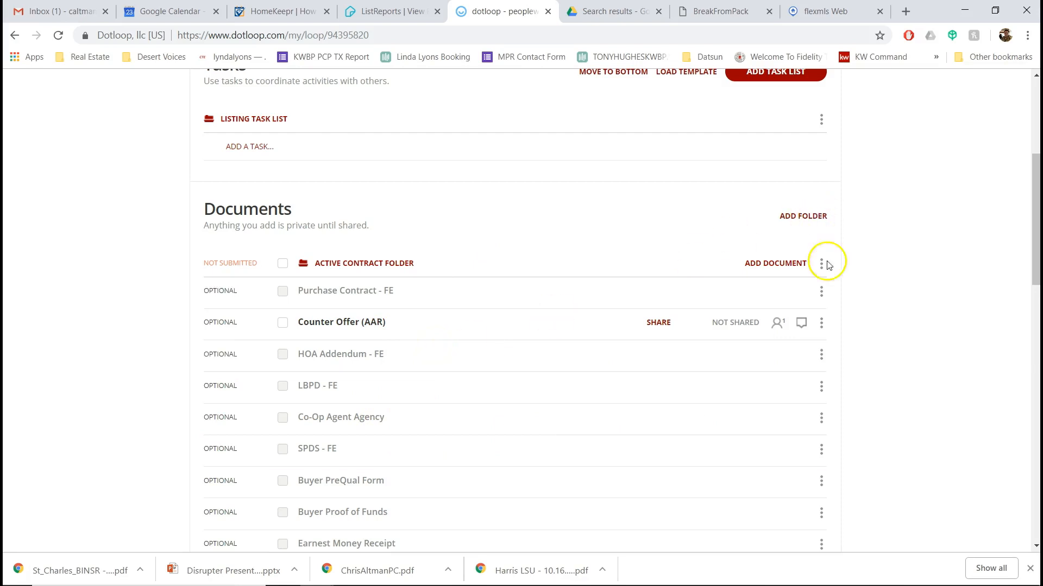
left_click(978, 353)
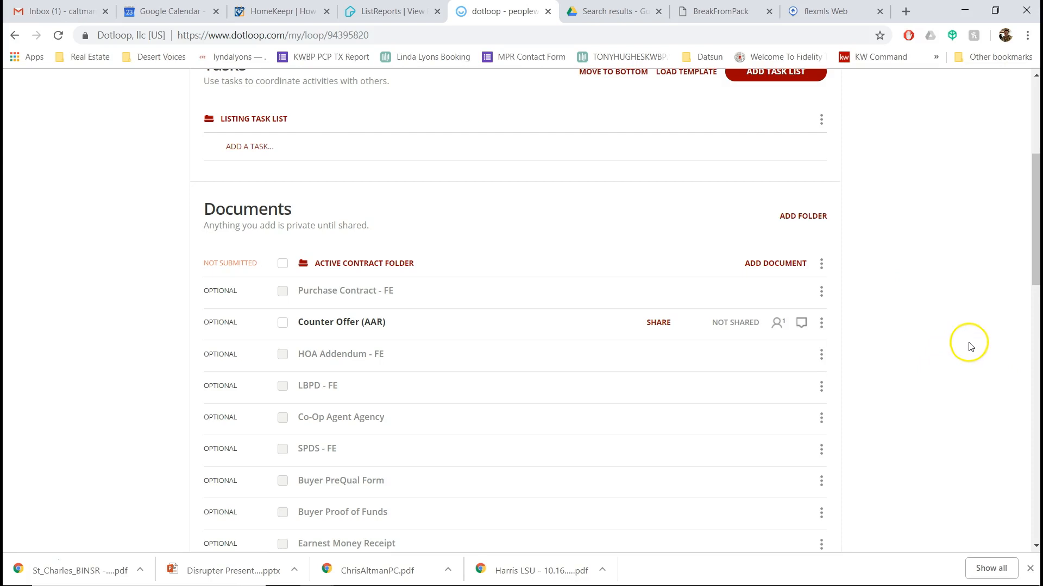
mouse_move(957, 345)
left_mouse_down()
mouse_move(542, 389)
mouse_move(579, 182)
mouse_move(699, 297)
left_mouse_up()
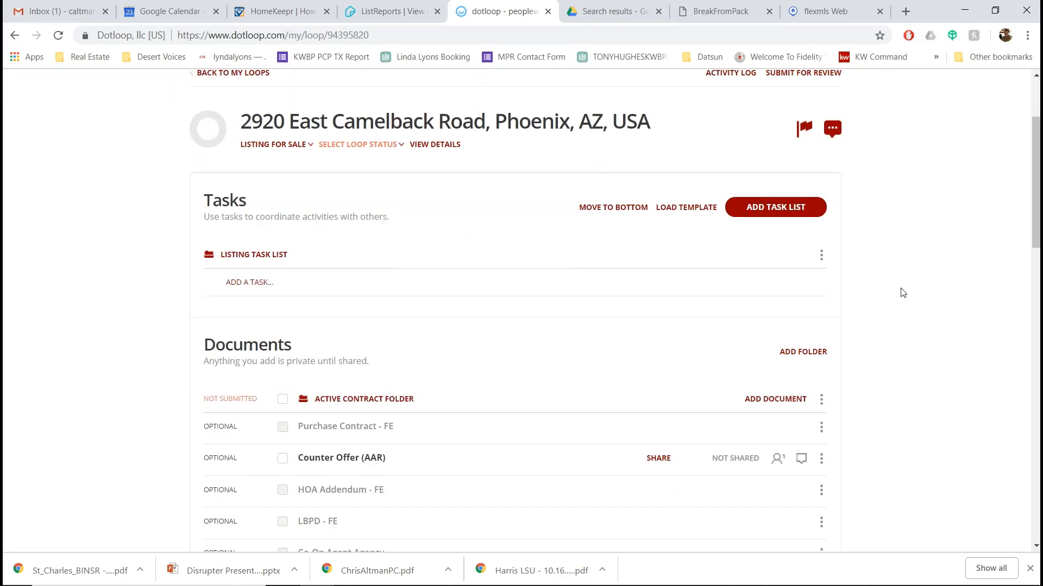
scroll(902, 294, "up", 2)
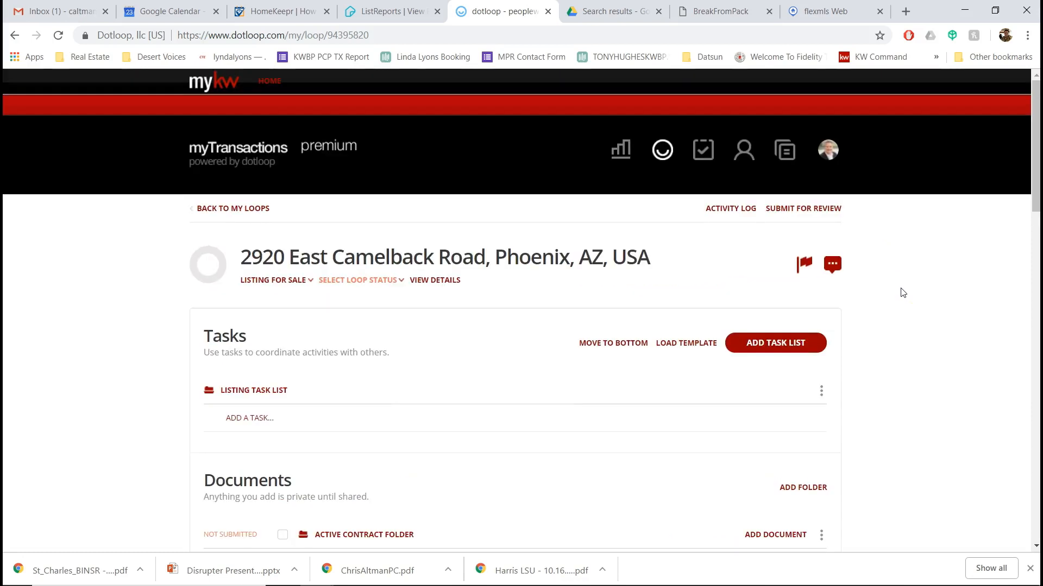